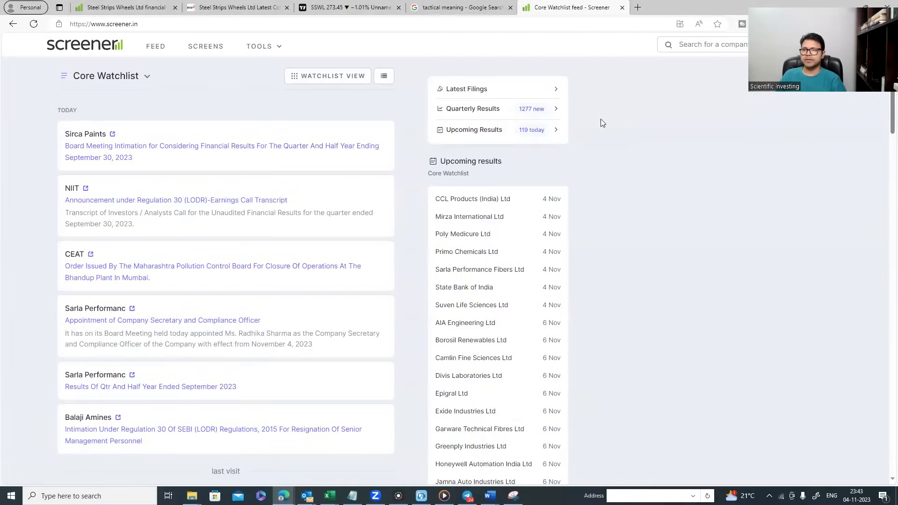
- Search 'eicher' to open Eicher Motors and scroll down to its Documents section
click(688, 44)
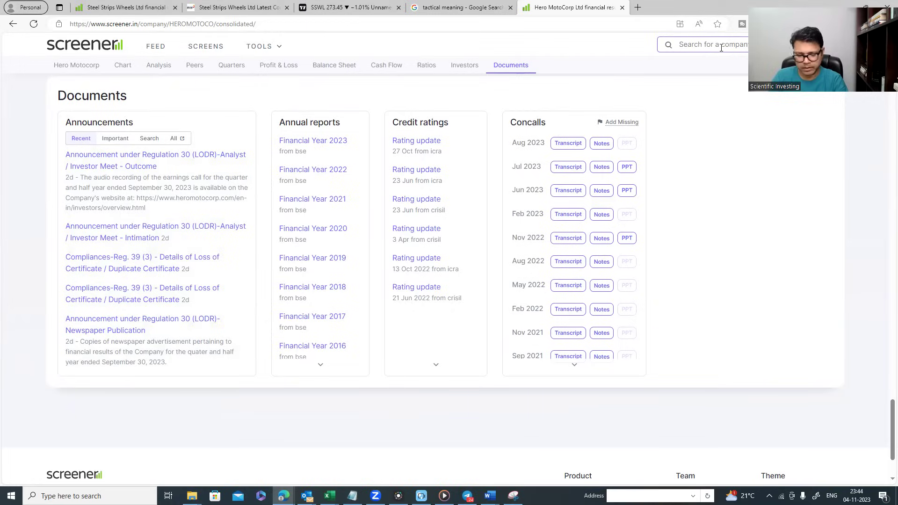
click(720, 45)
text(eicher)
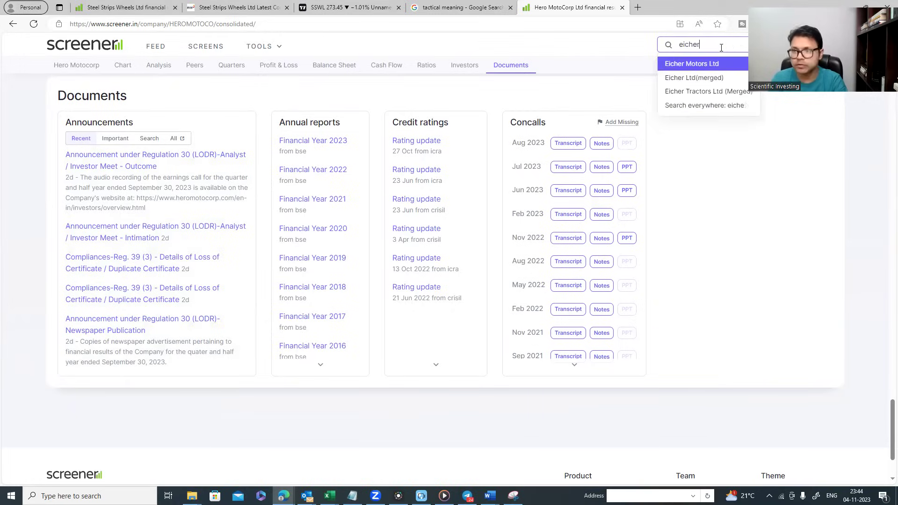
key(Return)
scroll(327, 192, down, 10)
scroll(327, 190, down, 20)
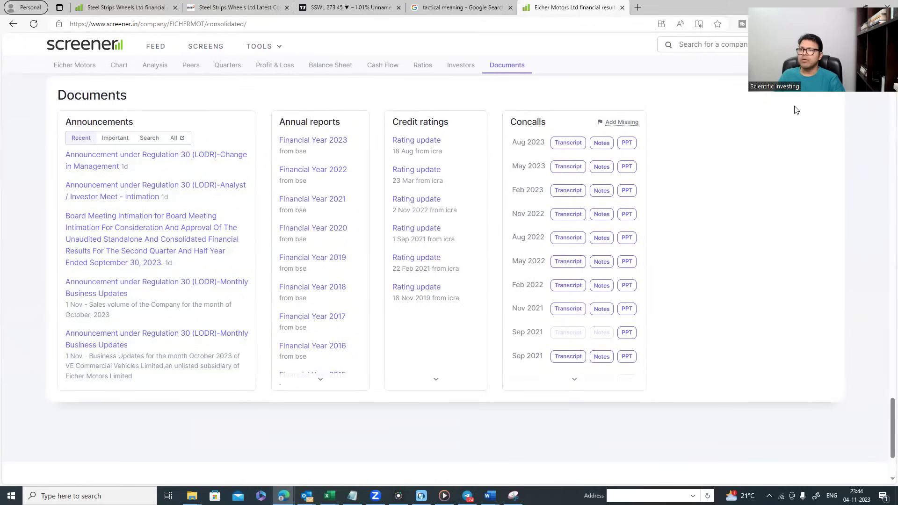
click(702, 47)
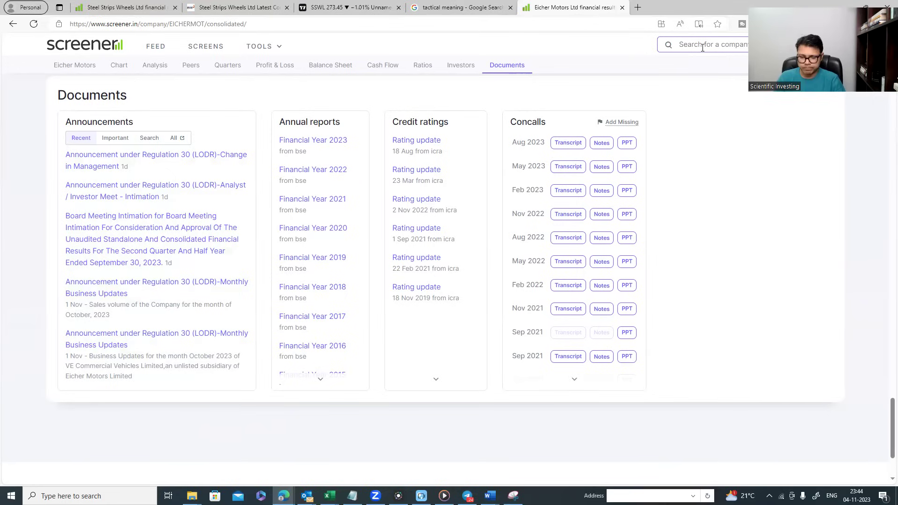
- Run a full-text search for monthly business, filtered to Announcements only
text(monthl)
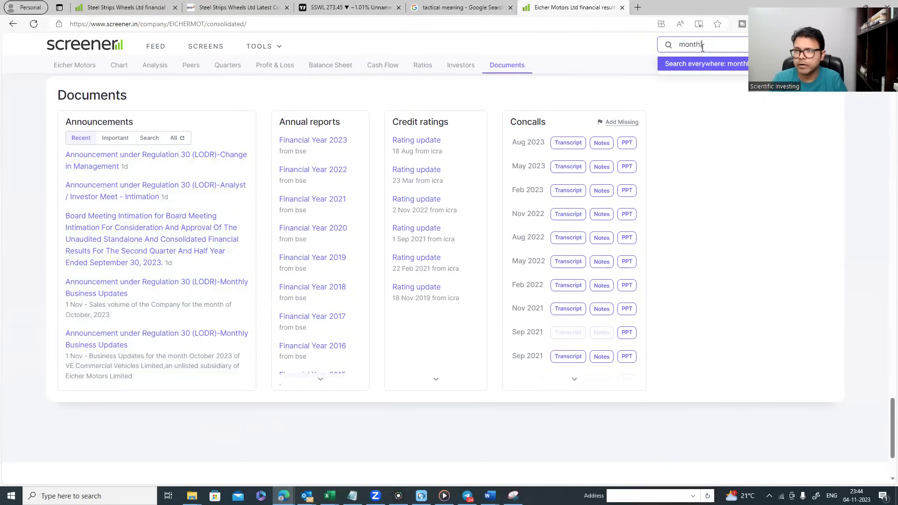
text(y b)
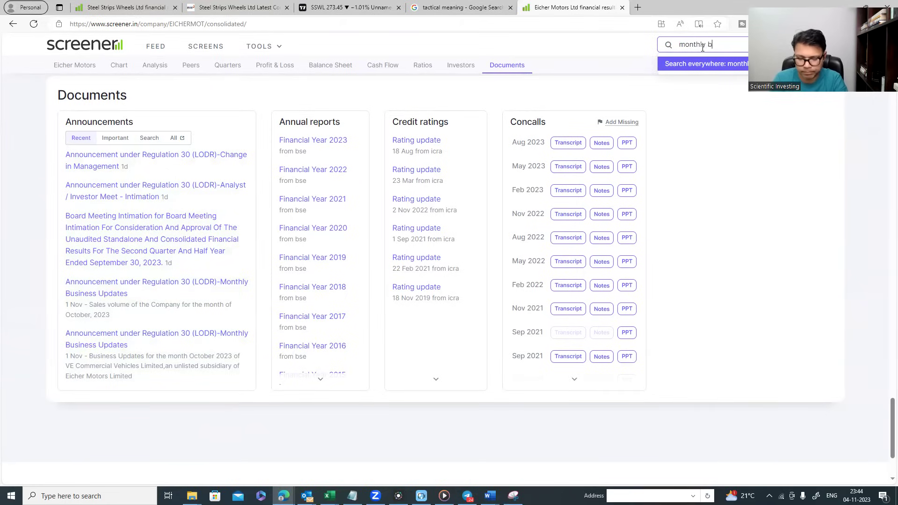
text(usiness)
key(Return)
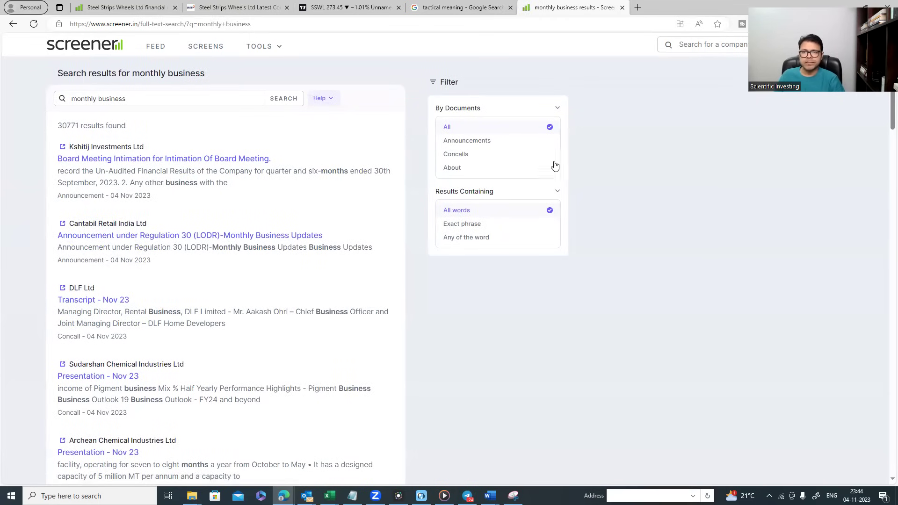
click(461, 141)
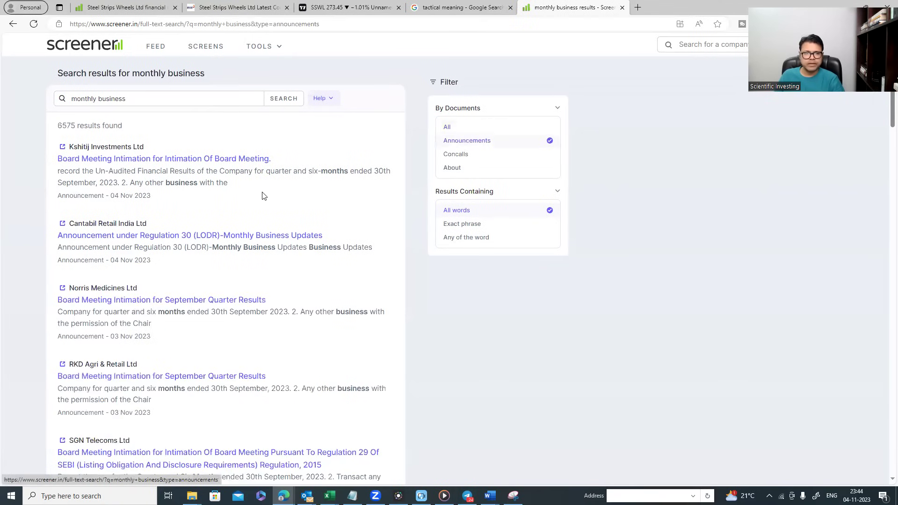
- Put the query in quotes to match the exact phrase "monthly business", giving 1298 results
click(248, 103)
key(Home)
text(")
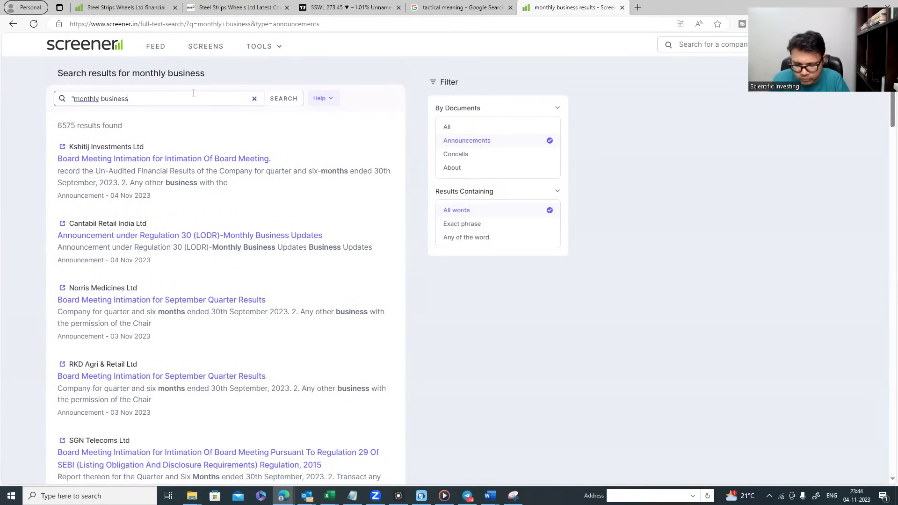
key(Return)
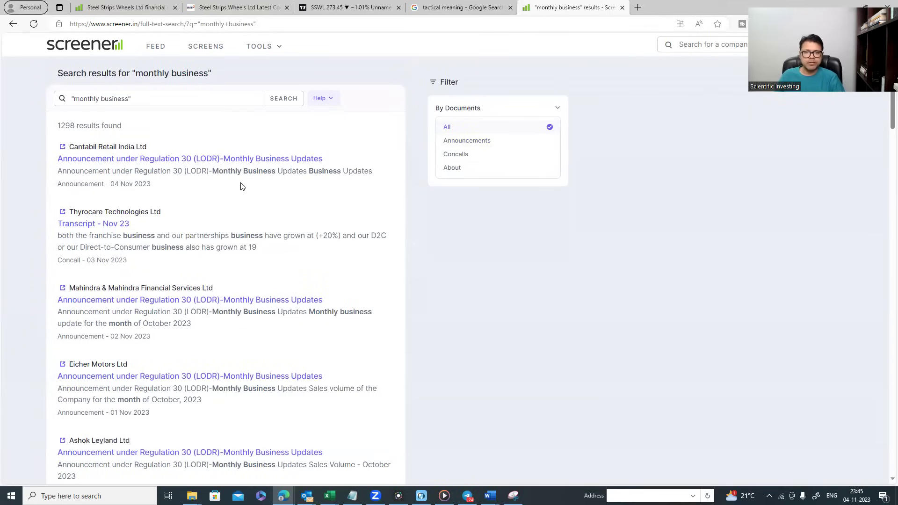
scroll(198, 208, down, 1)
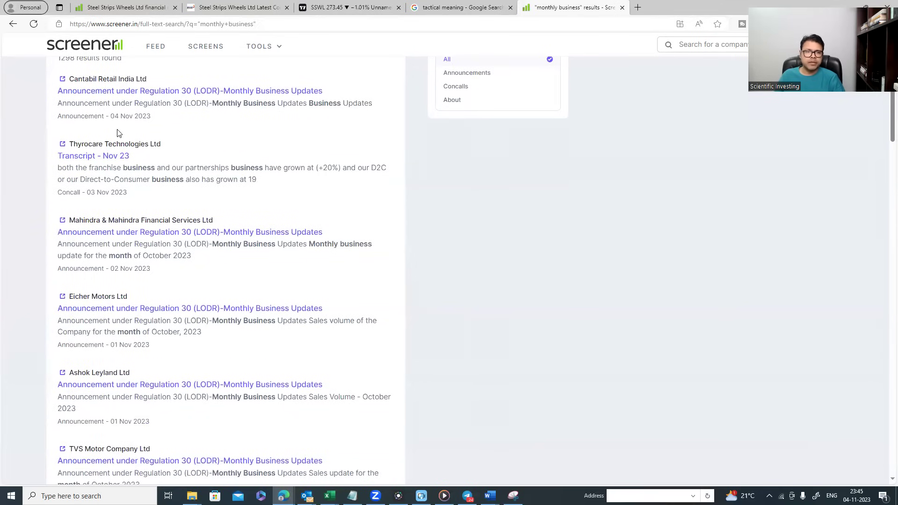
scroll(187, 255, down, 1)
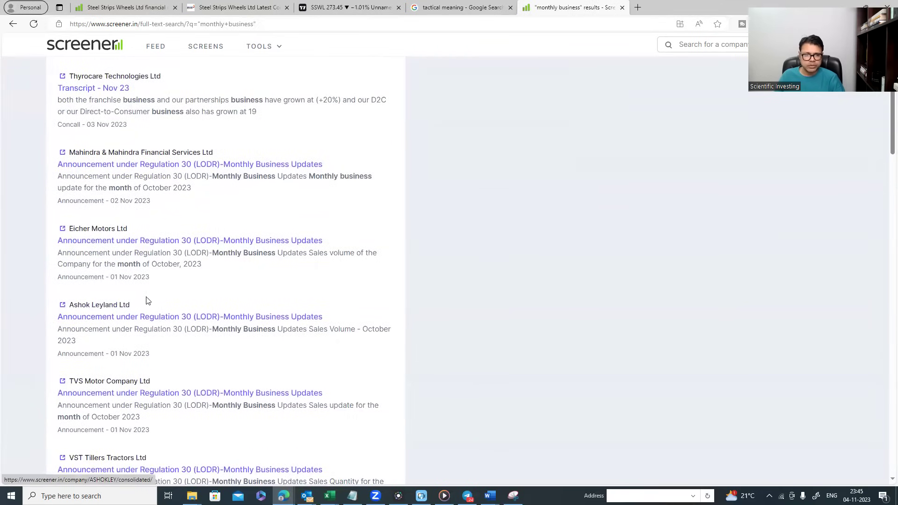
scroll(165, 294, down, 2)
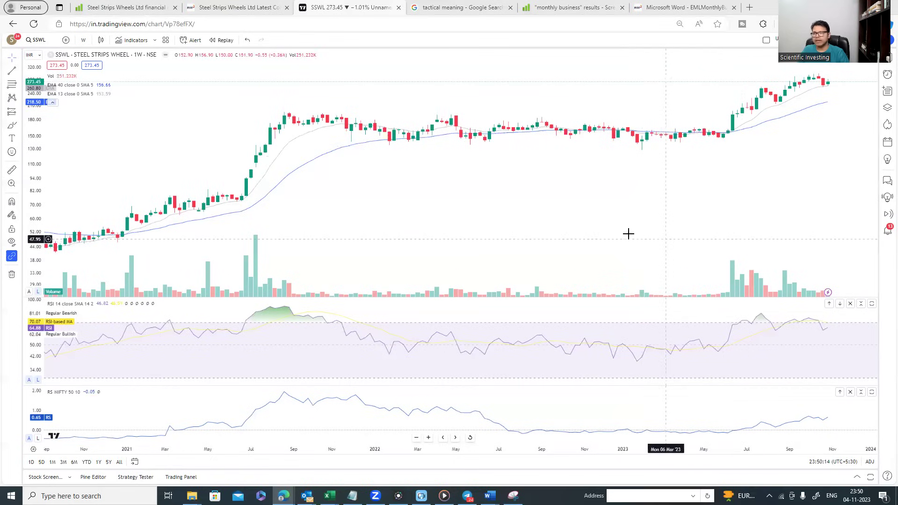
- Finish scanning the SSWL weekly chart and return to the Screener "monthly business" results
scroll(672, 224, right, 5)
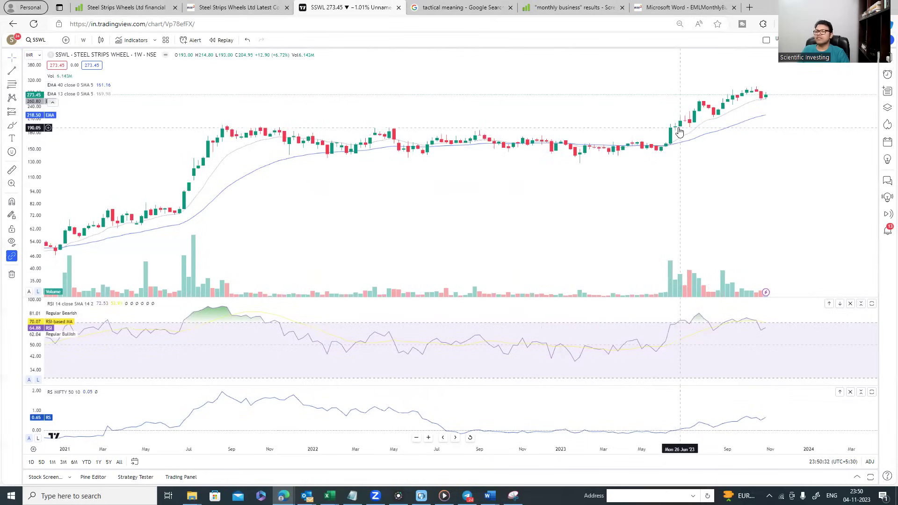
scroll(679, 131, up, 1)
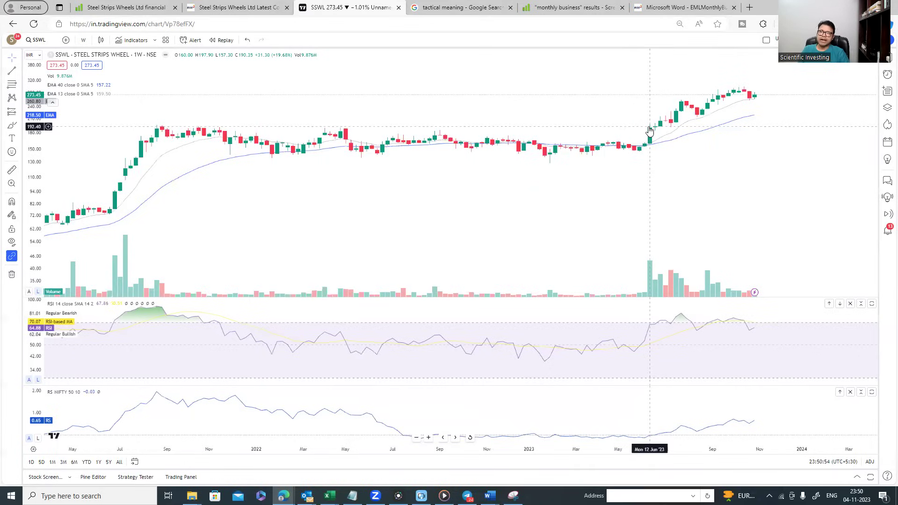
click(565, 9)
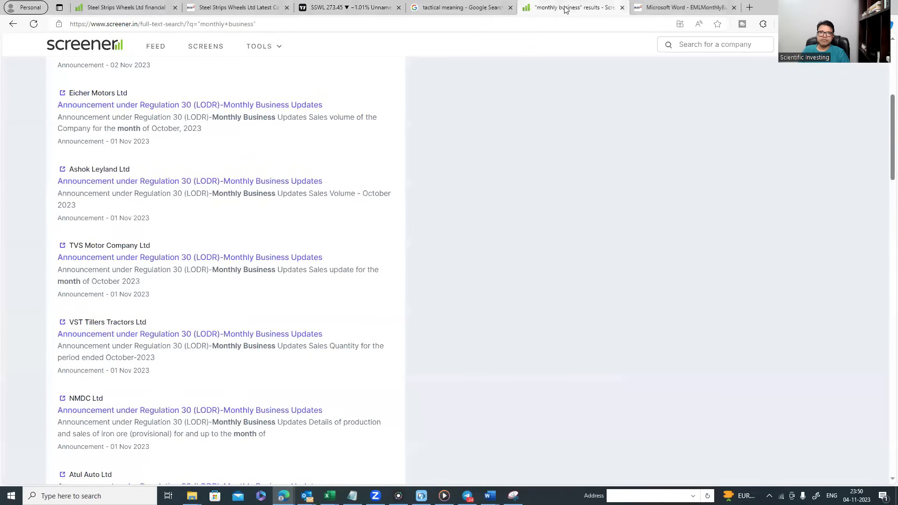
- Check the SSWL weekly chart, then return to Steel Strips Wheels' quarterly results
click(126, 9)
scroll(760, 228, up, 20)
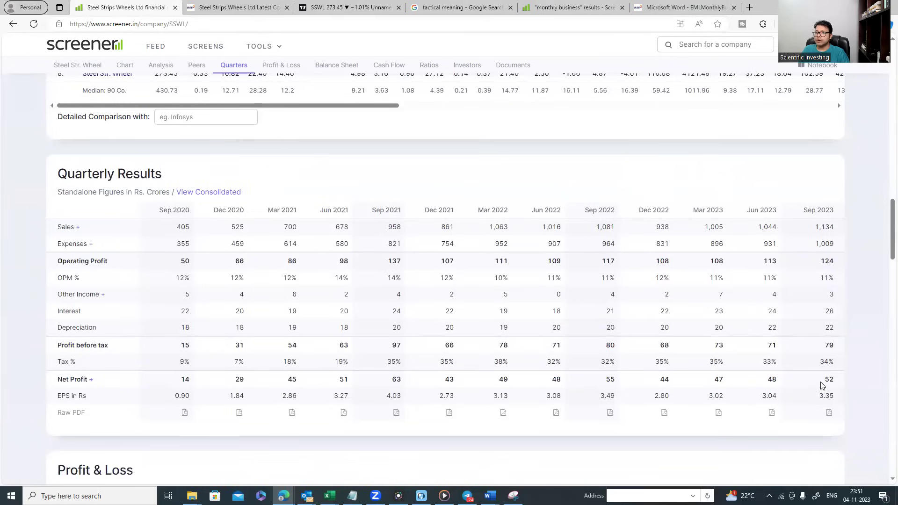
click(357, 7)
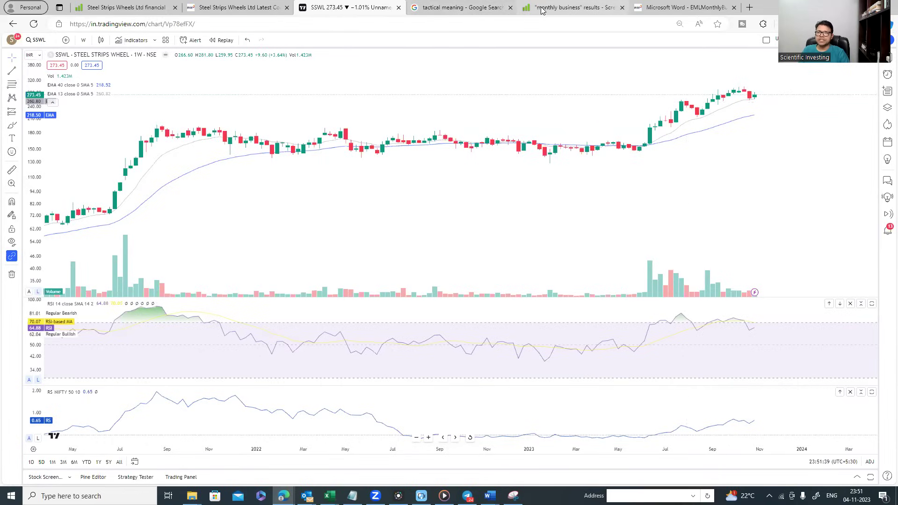
click(122, 7)
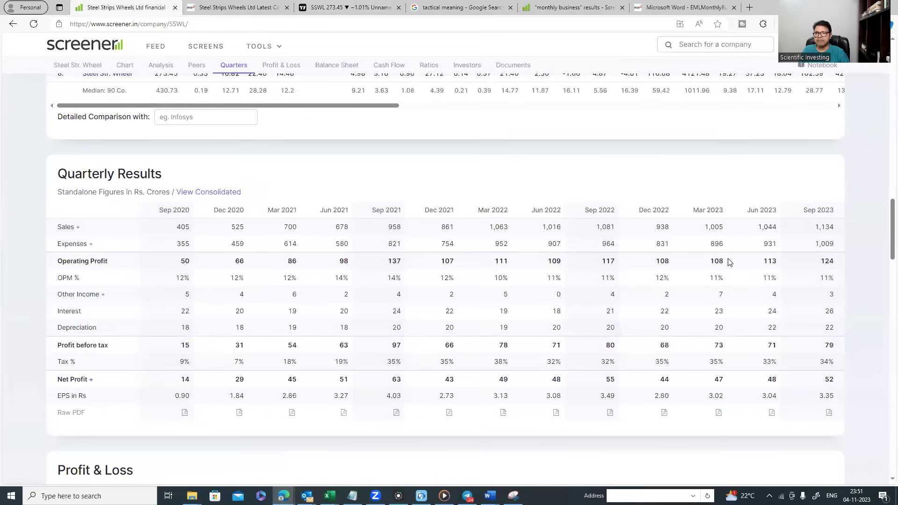
scroll(724, 228, up, 1)
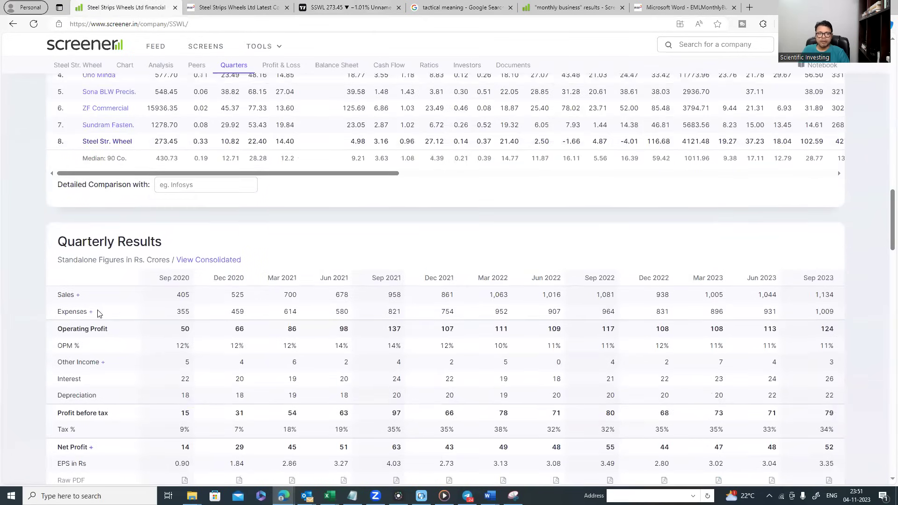
- Break Expenses into Material Cost % and Employee Cost %, then switch to monthly.xlsx
click(89, 313)
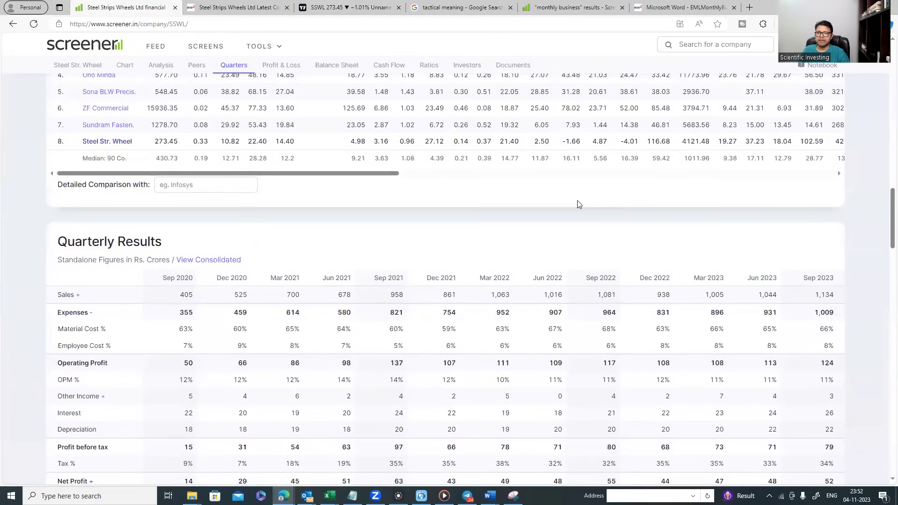
scroll(577, 210, down, 15)
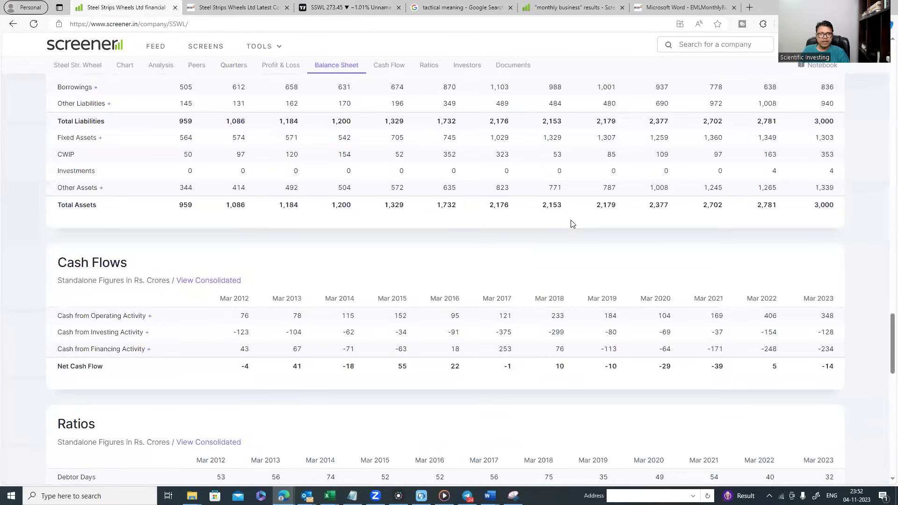
scroll(571, 224, down, 15)
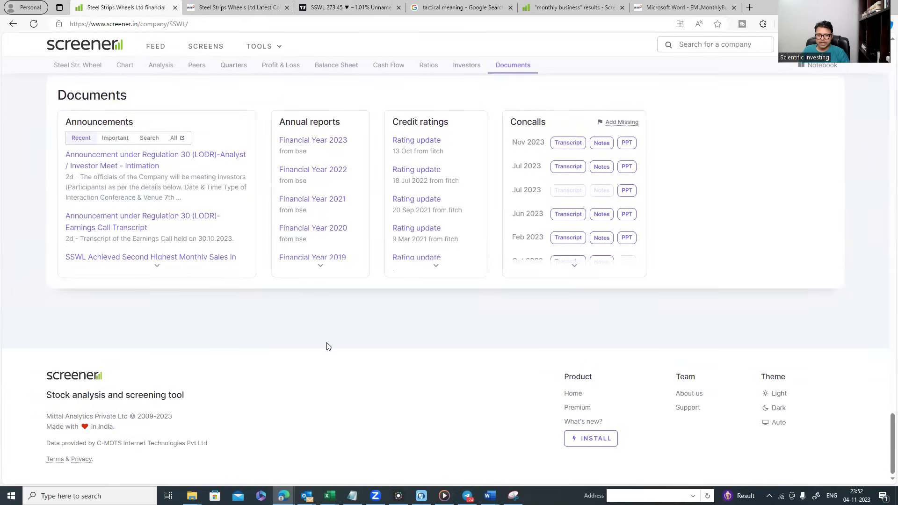
key(alt+Tab)
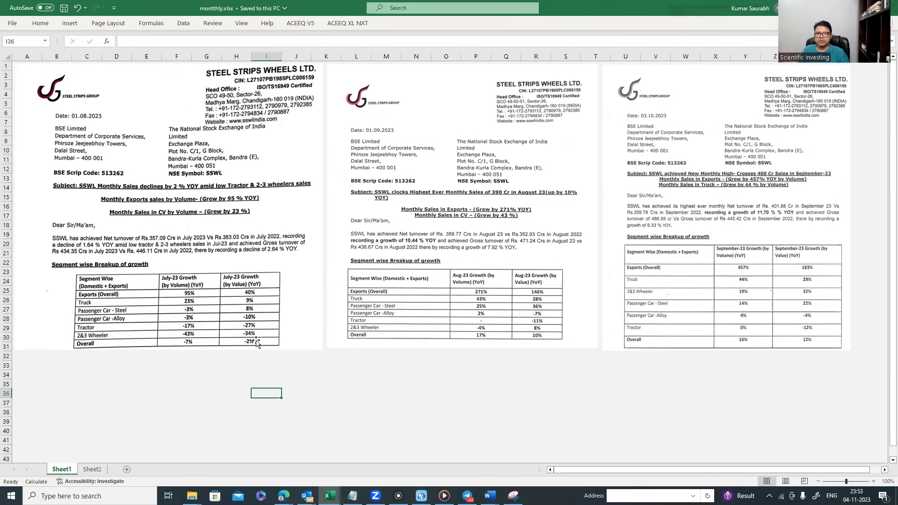
- Return from Excel to the Steel Strips Wheels Ltd financials window in Edge
mouse_move(284, 494)
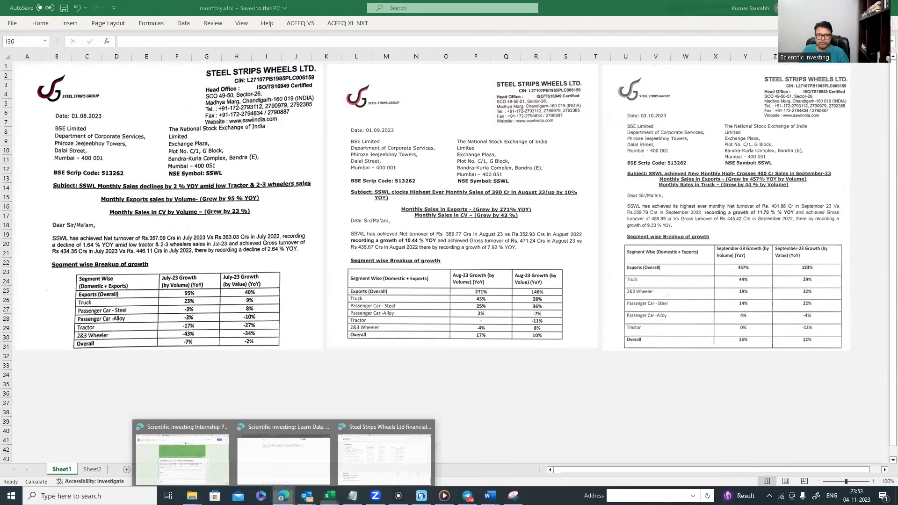
click(390, 459)
scroll(421, 290, up, 10)
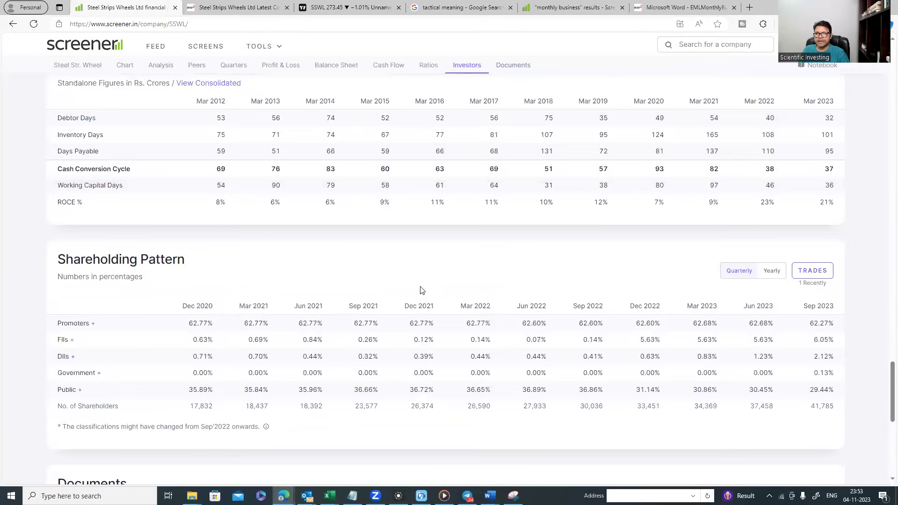
scroll(421, 290, up, 20)
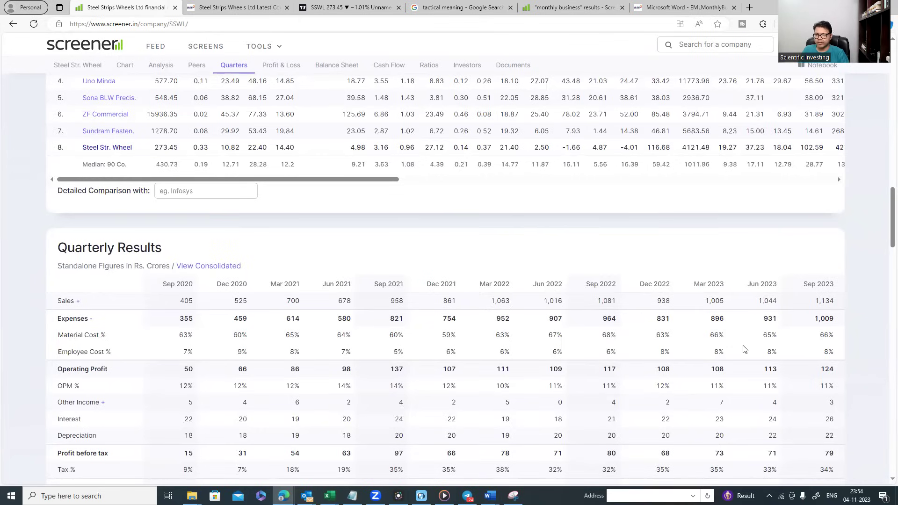
scroll(646, 410, down, 1)
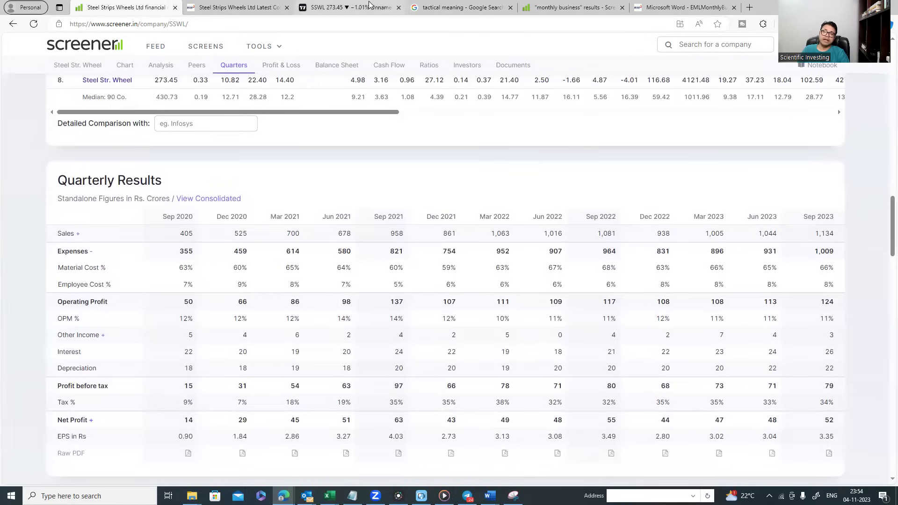
click(348, 7)
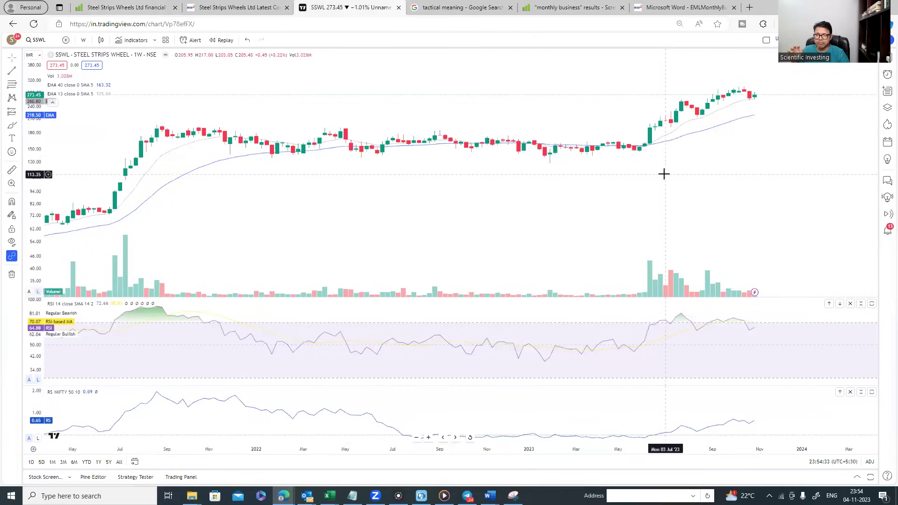
- Switch the SSWL chart to 1-day candles and zoom it, then bring up Excel's recent workbooks
scroll(686, 166, up, 2)
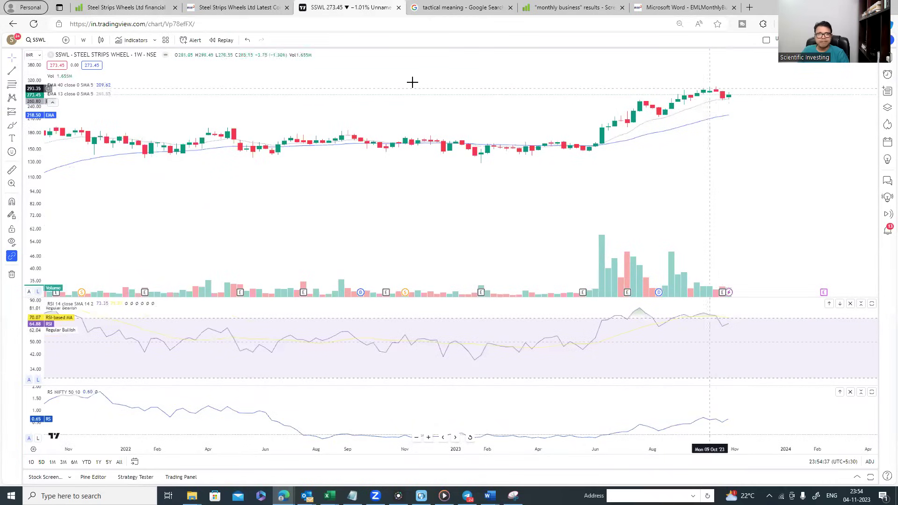
click(84, 40)
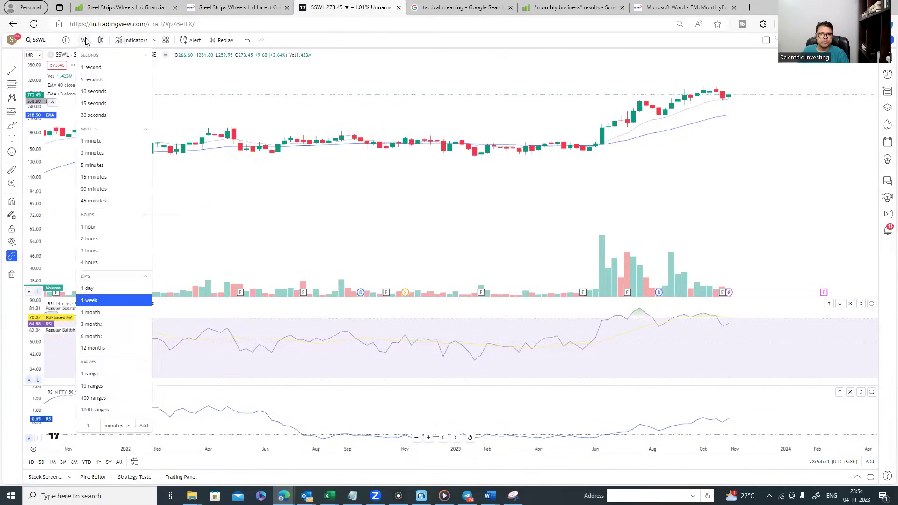
click(93, 283)
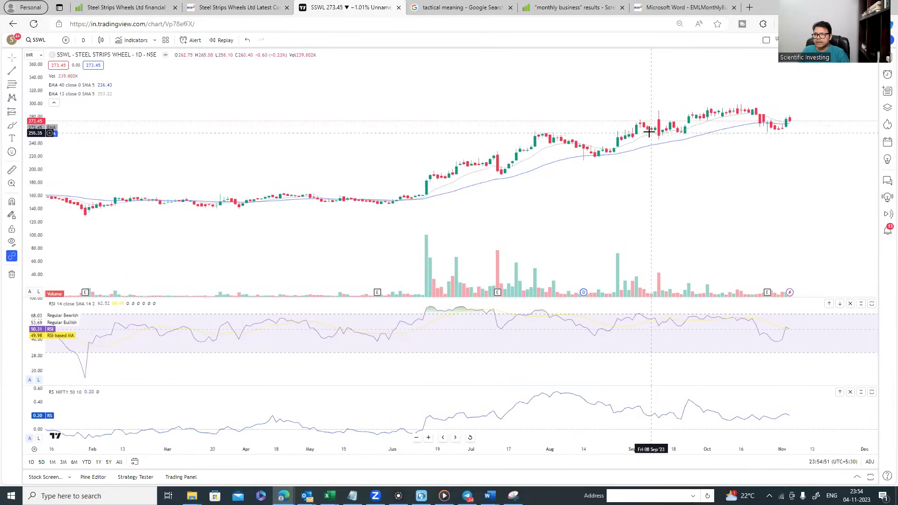
scroll(579, 135, down, 2)
scroll(578, 134, down, 2)
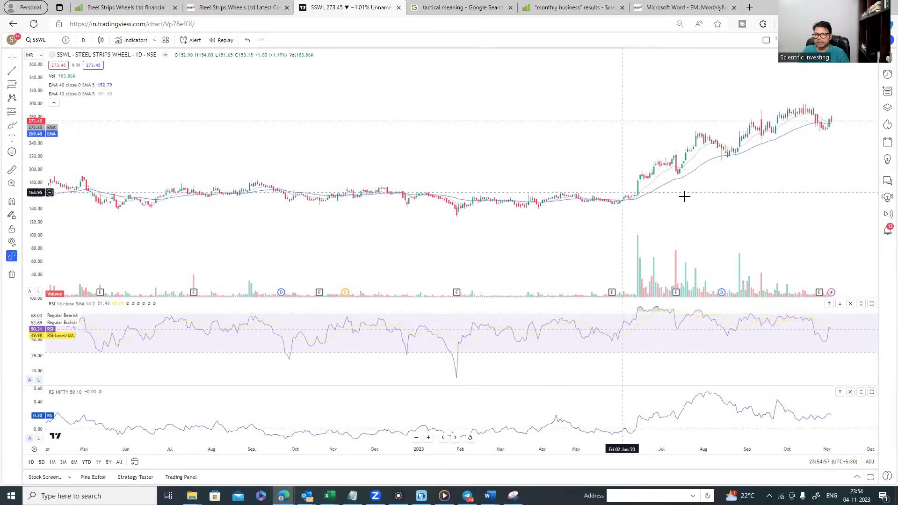
scroll(678, 190, up, 2)
scroll(608, 190, up, 5)
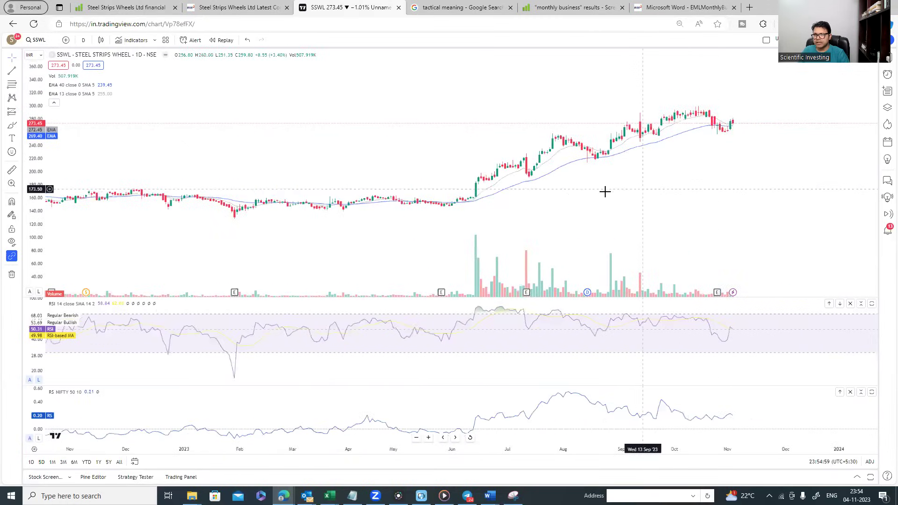
scroll(604, 188, down, 3)
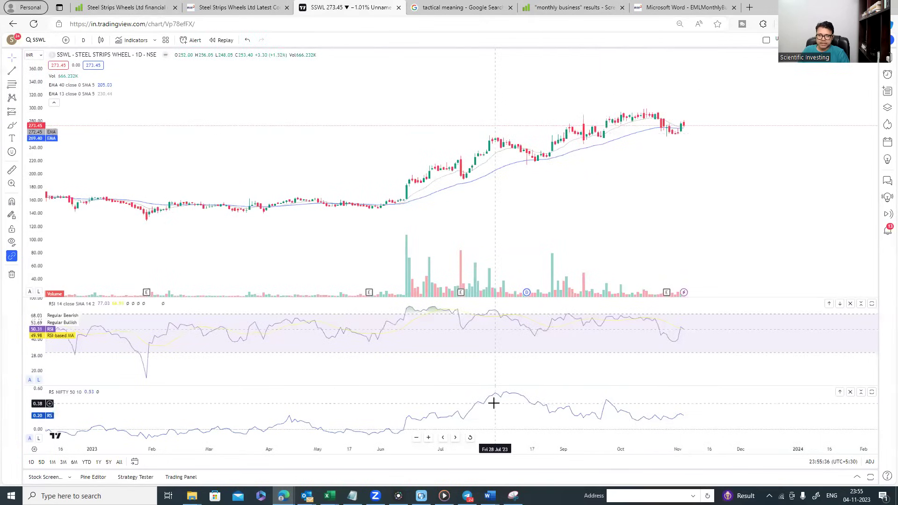
right_click(330, 496)
- Reopen monthly.xlsx and drag the October 2023 sales letter picture larger on Sheet2
click(365, 408)
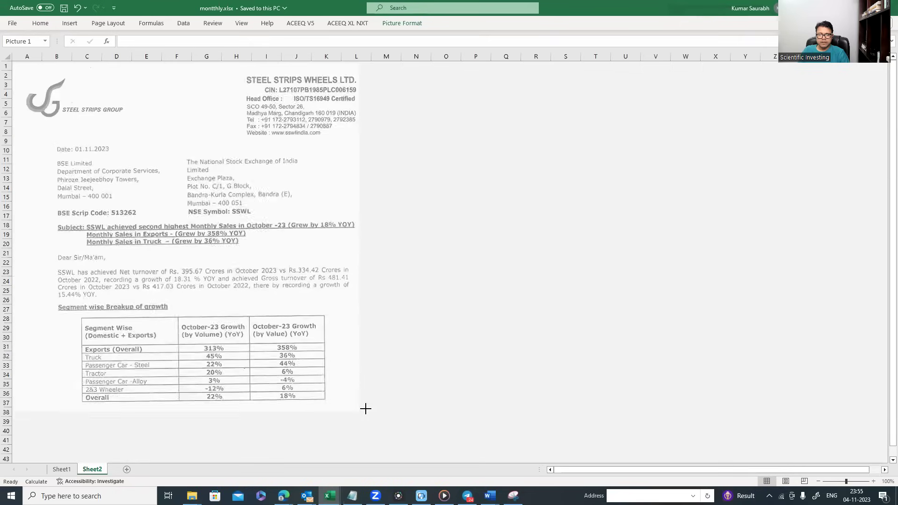
drag(365, 408, 382, 415)
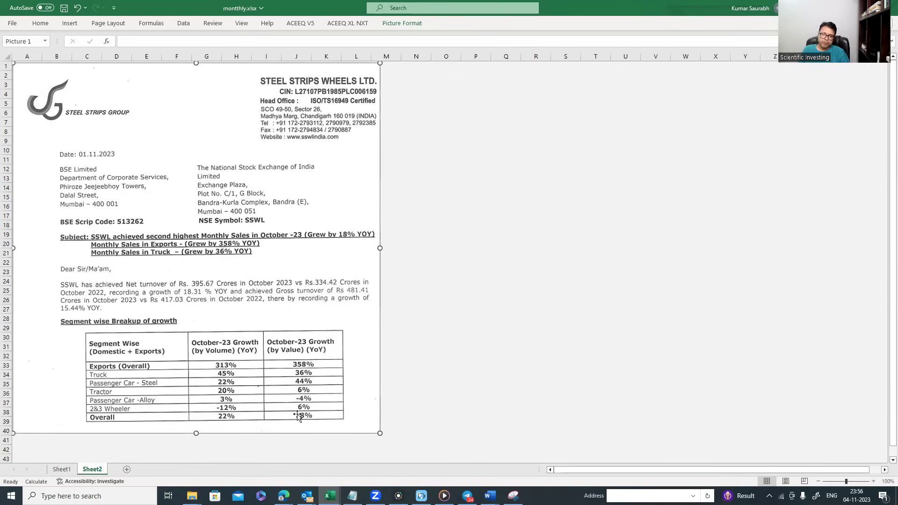
click(283, 496)
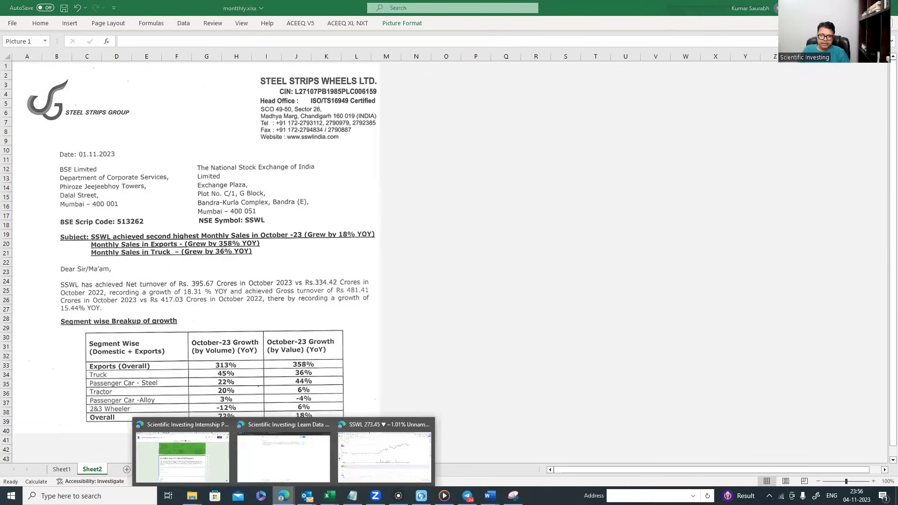
- Return to the TradingView SSWL daily chart from the Edge window preview
click(392, 454)
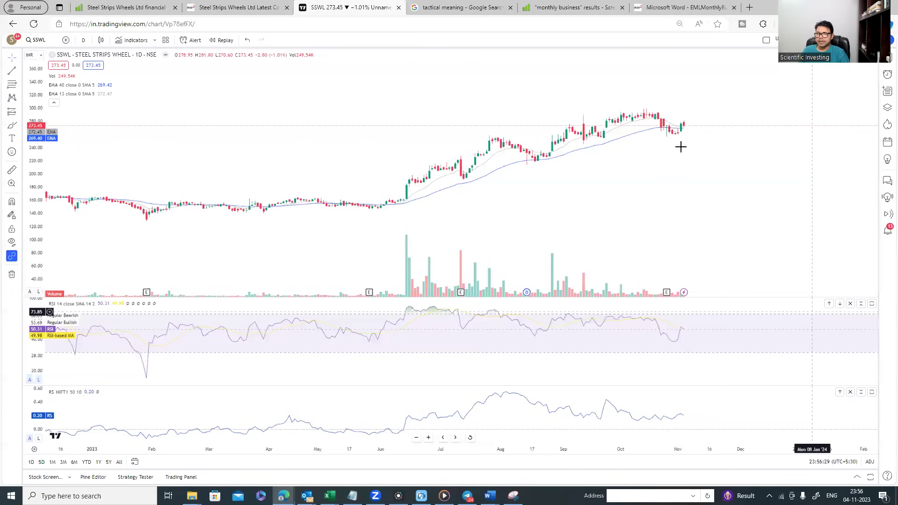